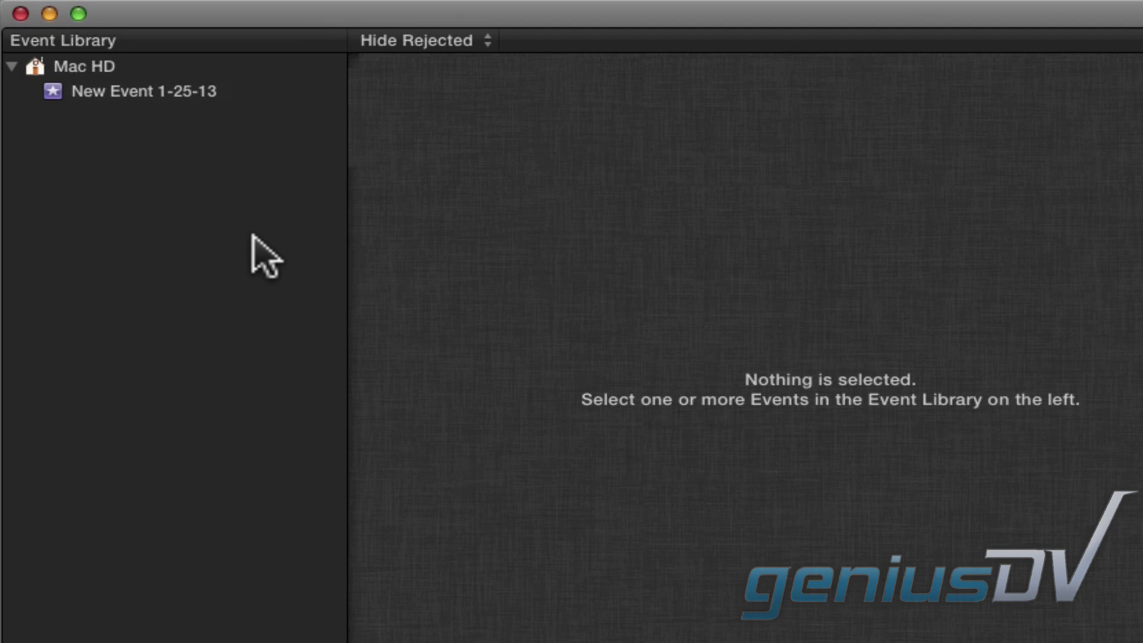
- Rename the event 'New Event 1-25-13' to 'Jamaica Promo'
{"action": "left_click", "coordinate": [269, 90]}
{"action": "left_click", "coordinate": [271, 90]}
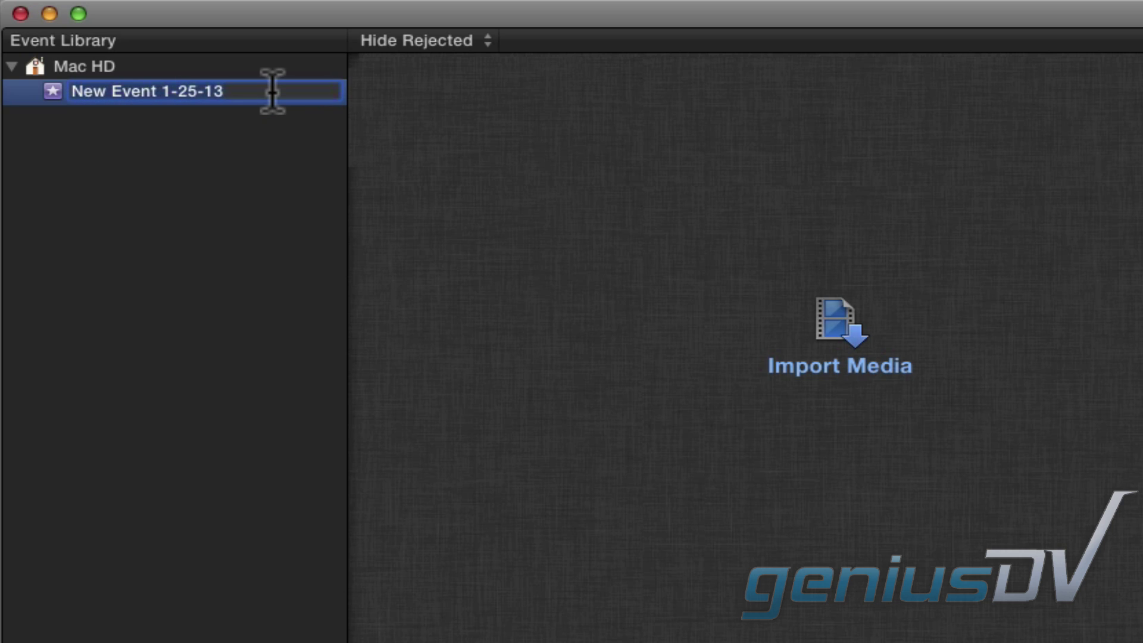
{"action": "type", "text": "Jamaica "}
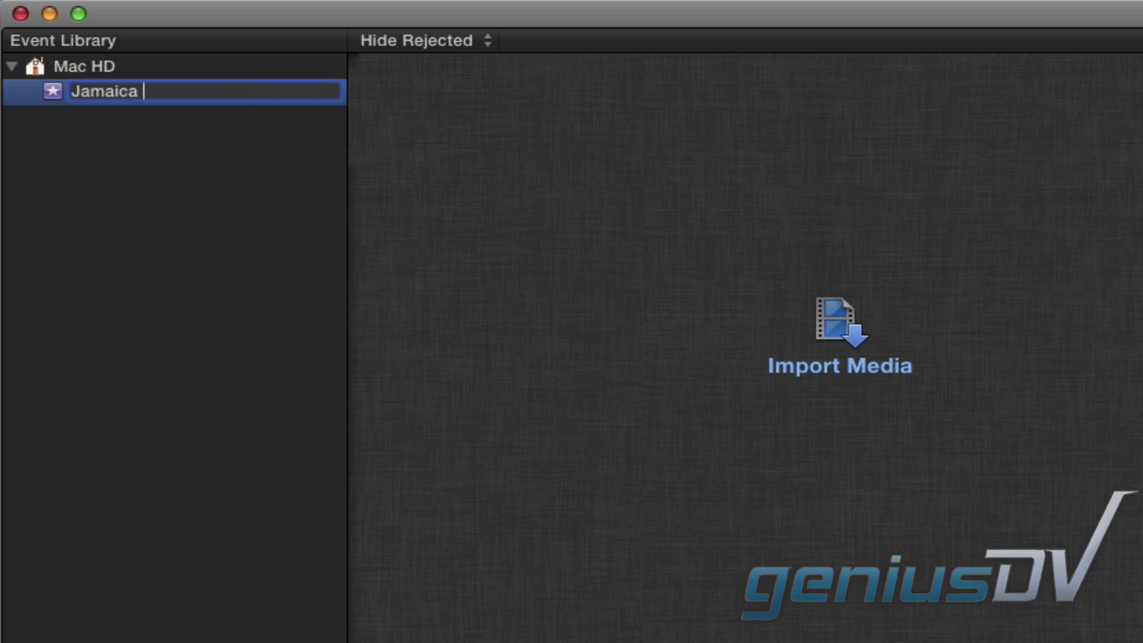
{"action": "type", "text": "Promo"}
{"action": "key", "text": "Return"}
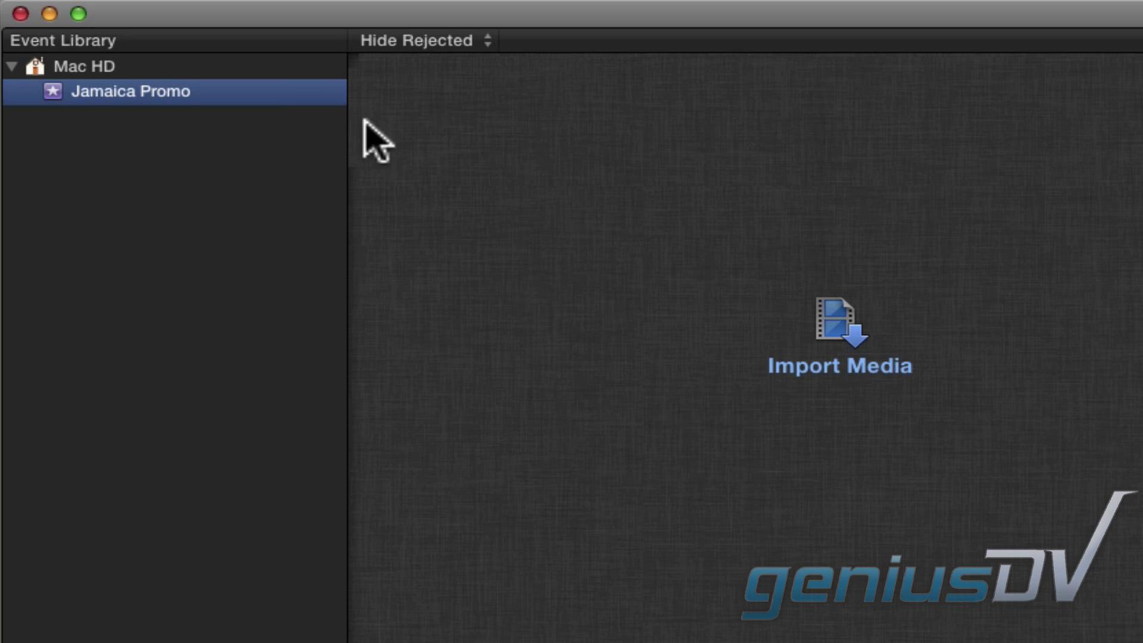
- Open the media import window and browse the Media drive
{"action": "left_click", "coordinate": [819, 318]}
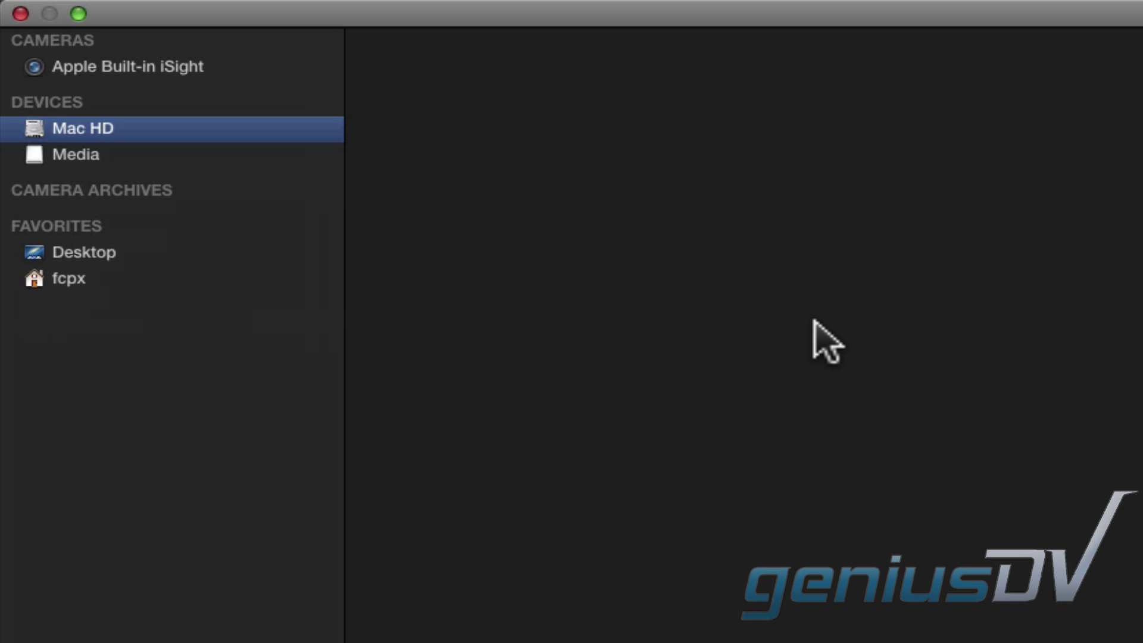
{"action": "left_click", "coordinate": [179, 154]}
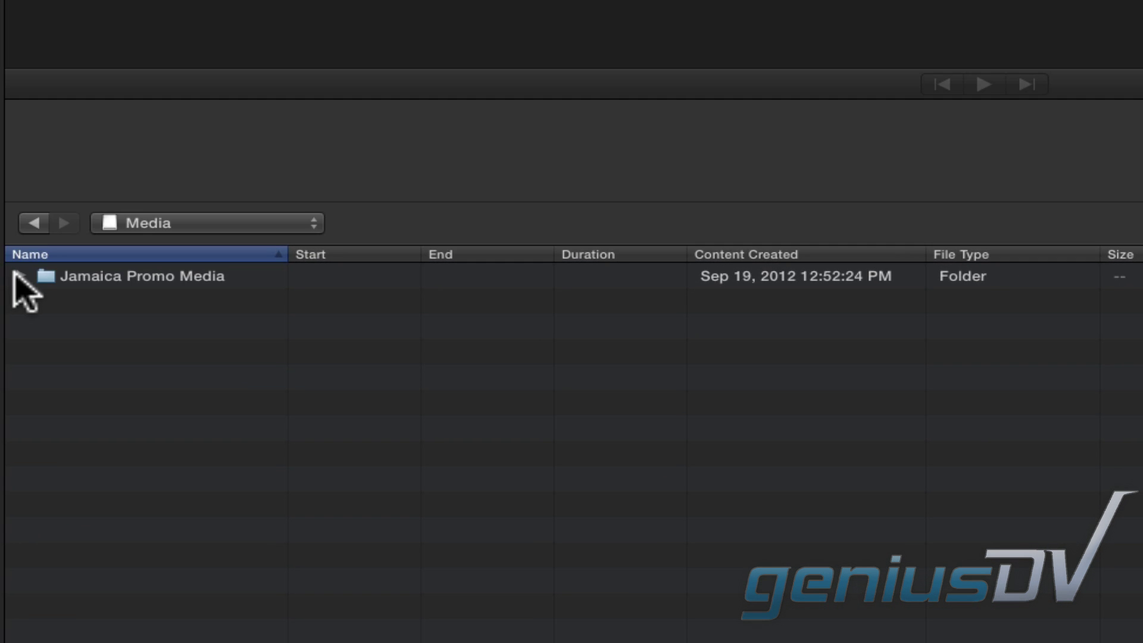
- Preview Sailingmov.mov from Boats, then select the whole Jamaica Promo Media folder
{"action": "left_click", "coordinate": [158, 410]}
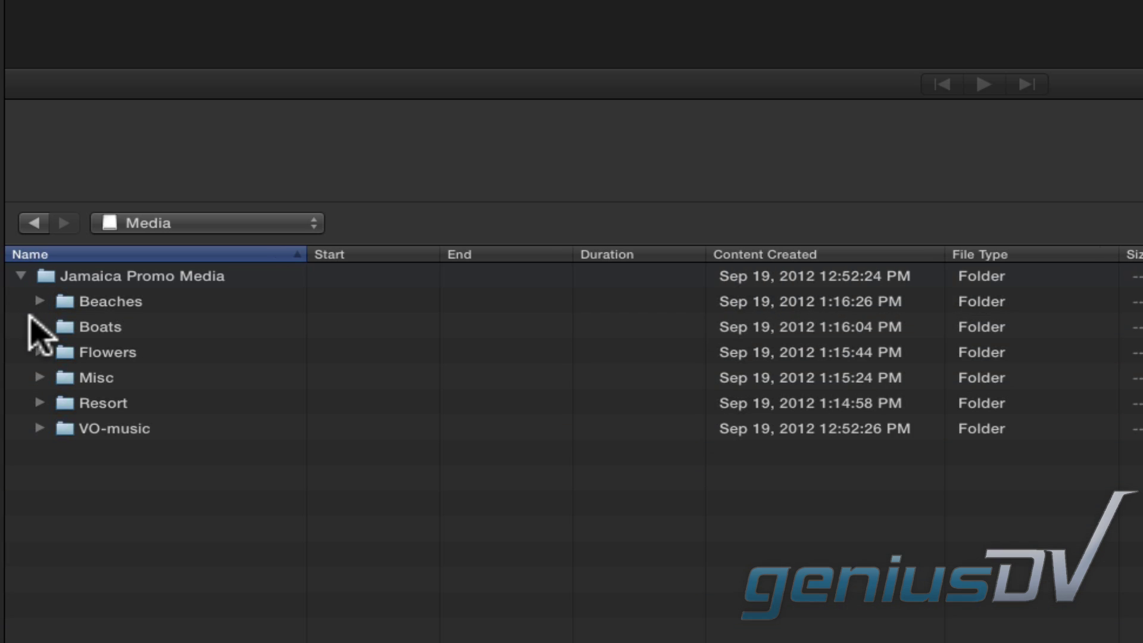
{"action": "left_click", "coordinate": [39, 326]}
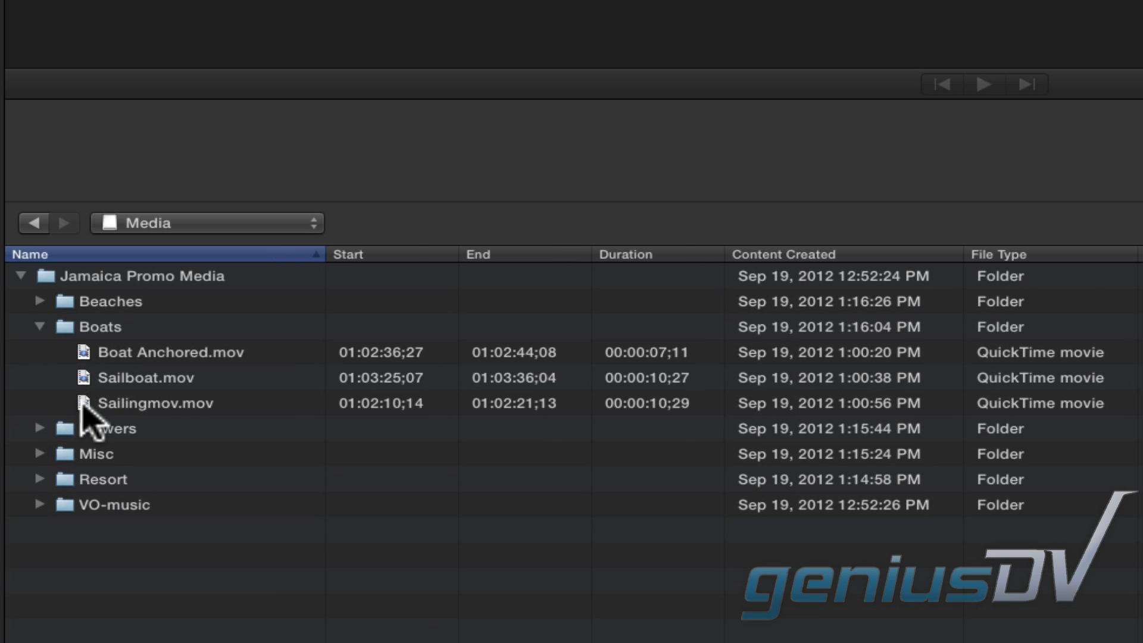
{"action": "left_click", "coordinate": [82, 402]}
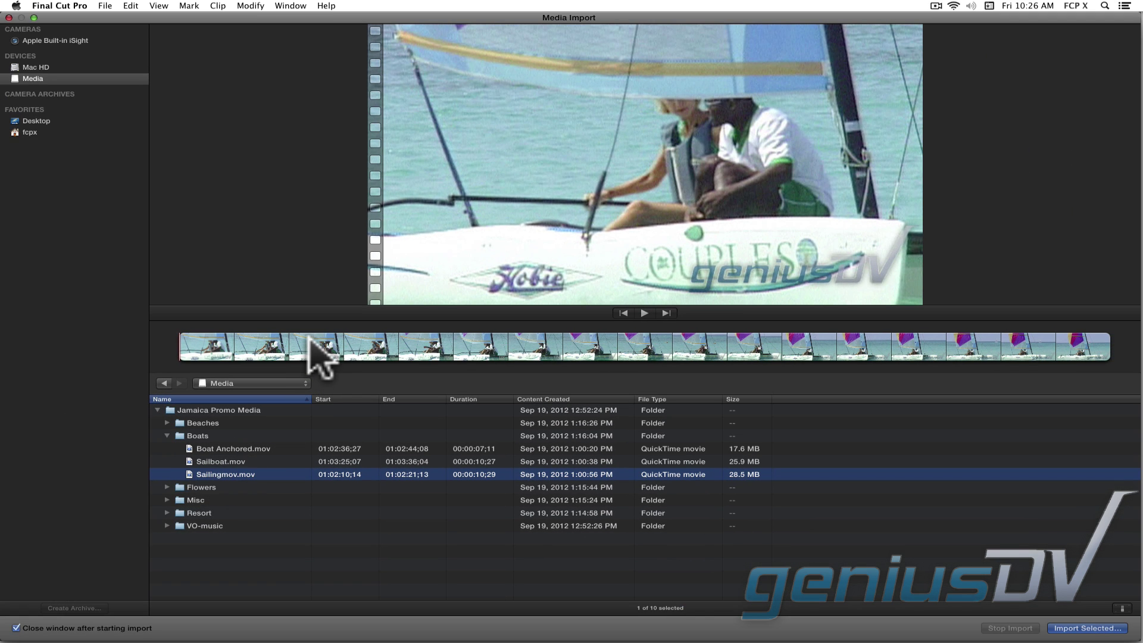
{"action": "left_click", "coordinate": [313, 356]}
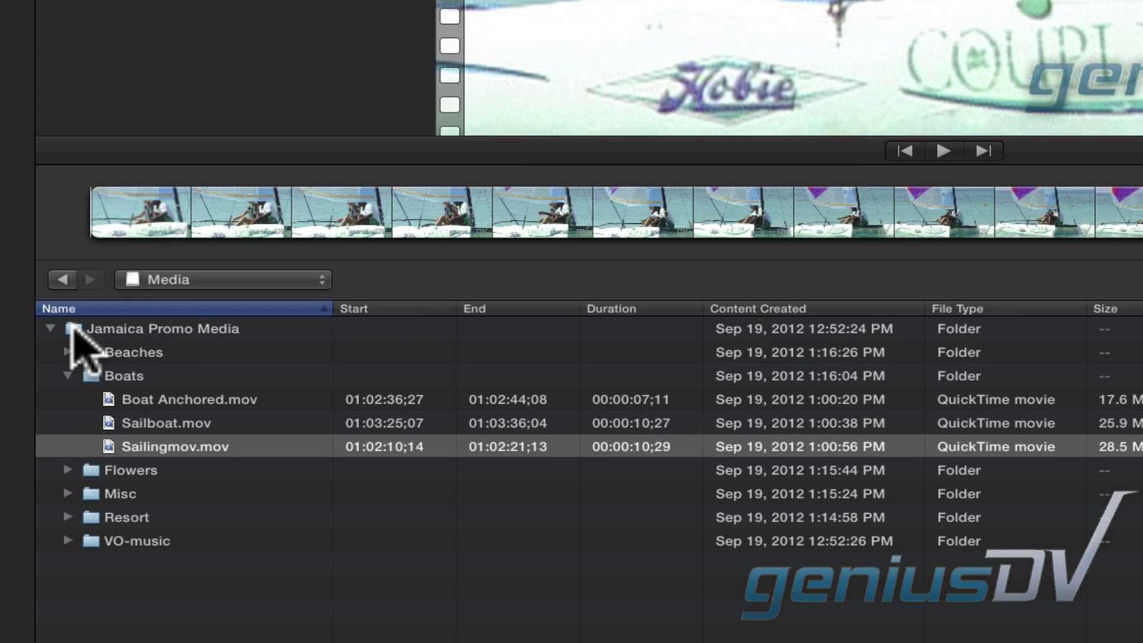
{"action": "left_click", "coordinate": [167, 409]}
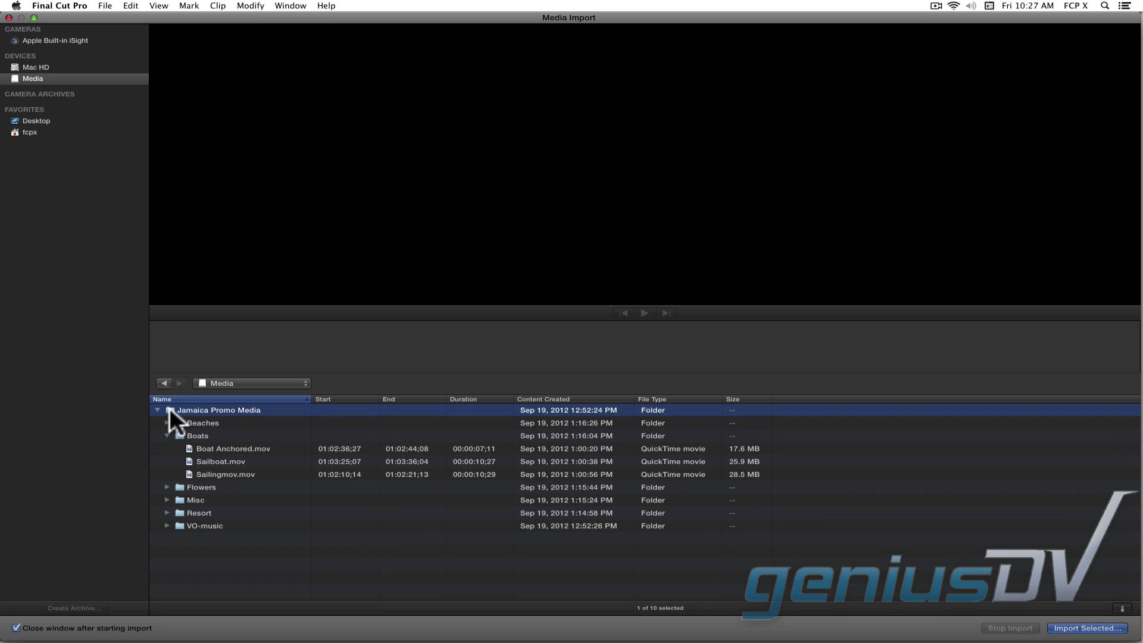
- Import the selected folder, adding its clips to the existing Jamaica Promo event
{"action": "left_click", "coordinate": [1073, 629]}
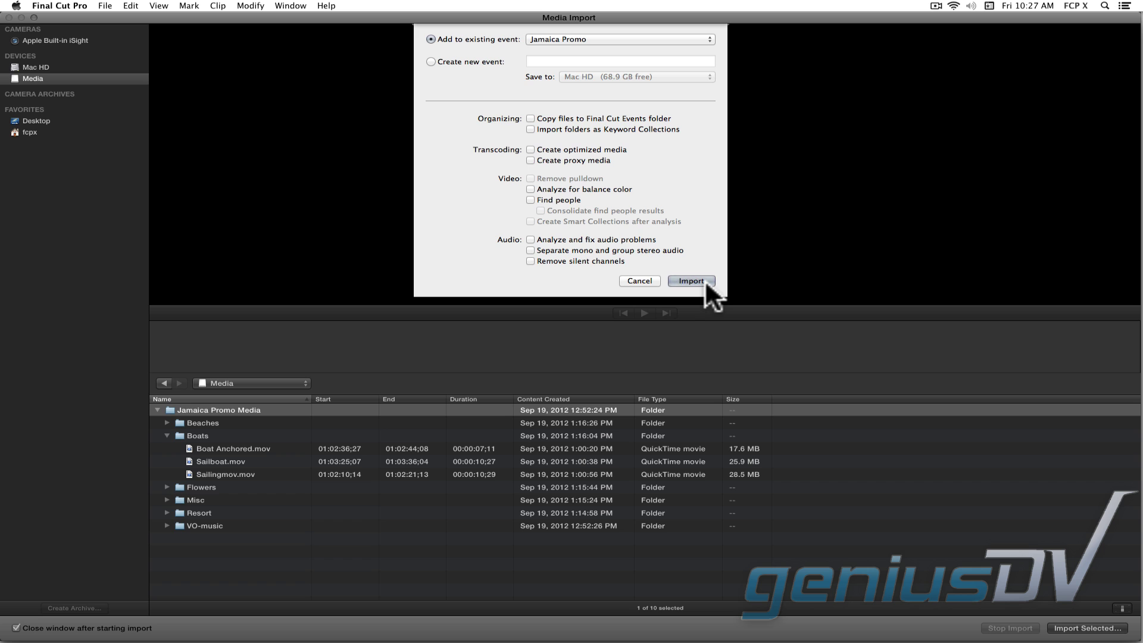
{"action": "left_click", "coordinate": [705, 281]}
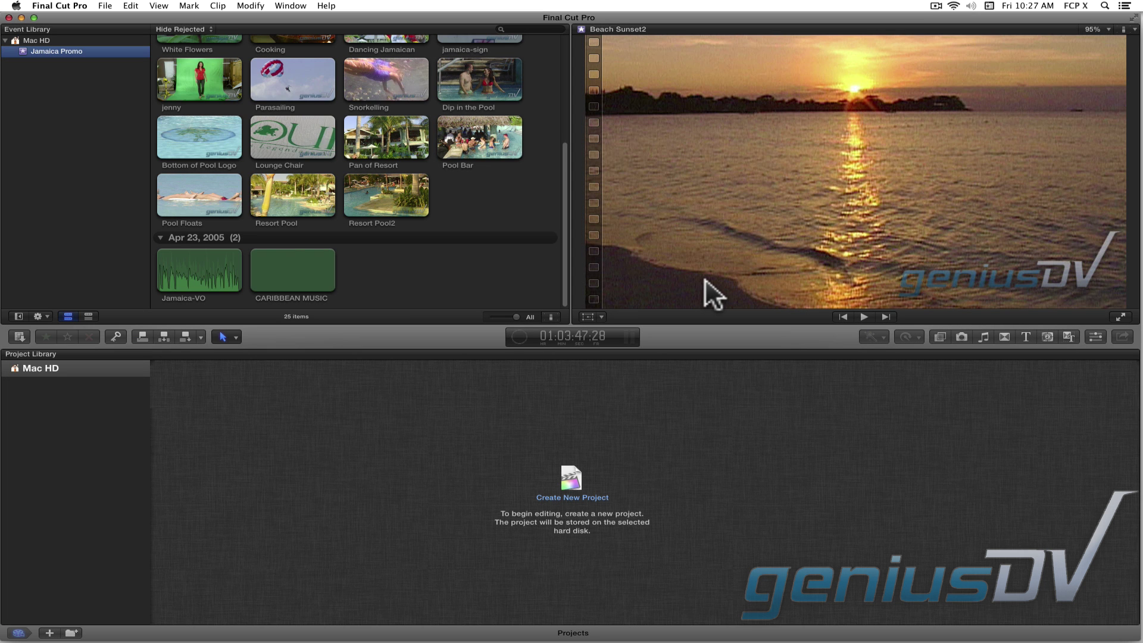